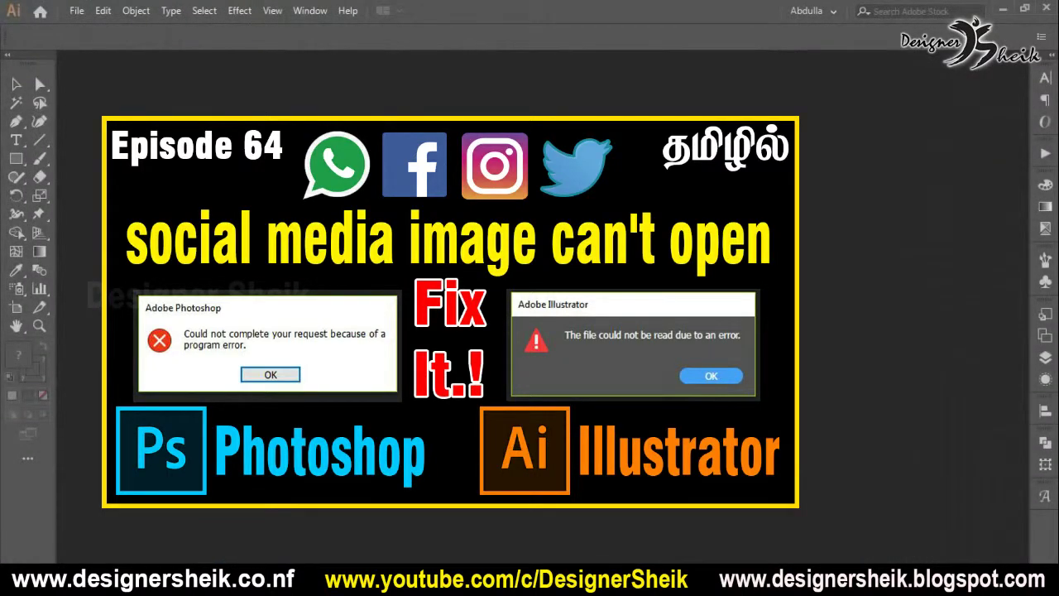
# Switch from Illustrator to the Photoshop window using the taskbar
pyautogui.click(213, 539)
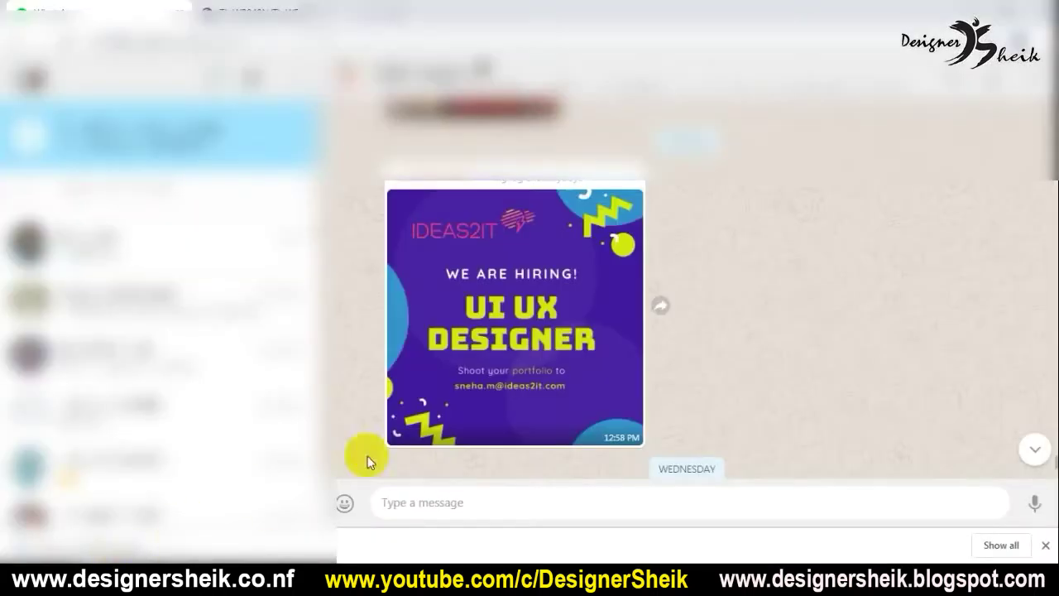
# Download the UI UX Designer hiring image as a JPEG into Desktop > whatsapp
pyautogui.click(507, 365)
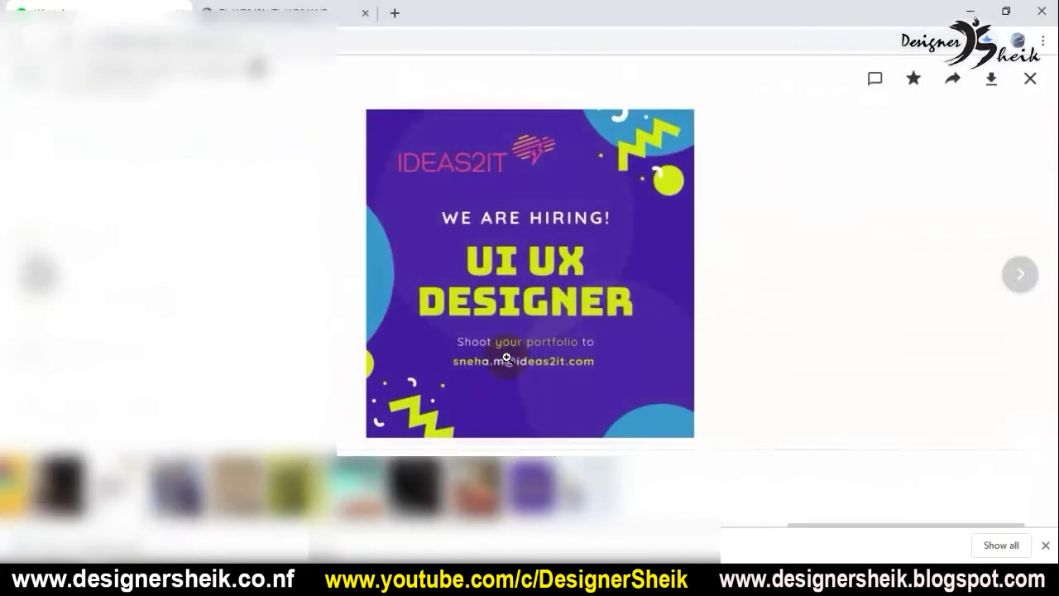
pyautogui.click(992, 80)
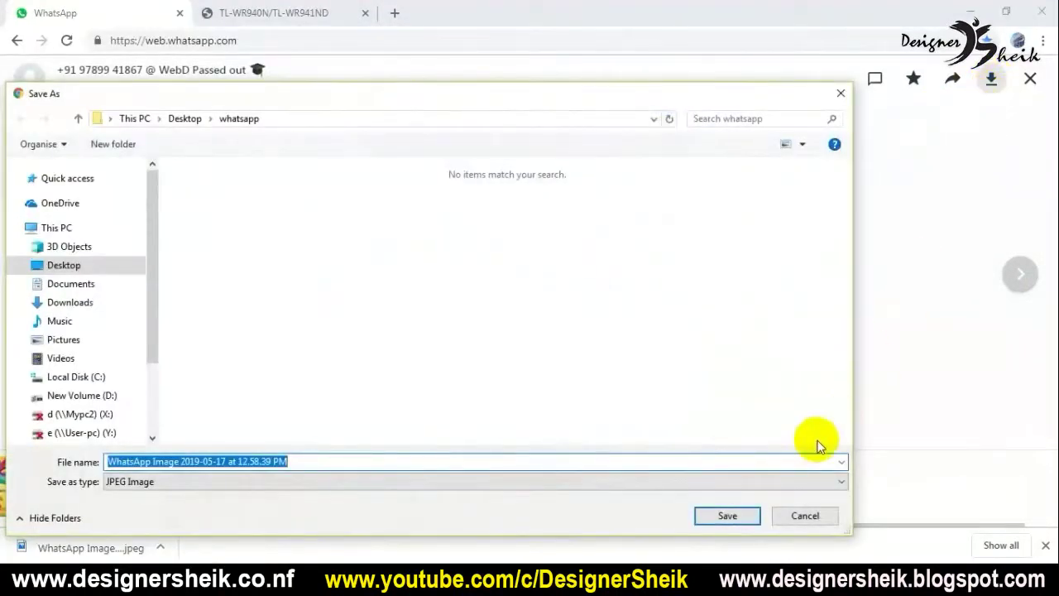
pyautogui.click(727, 516)
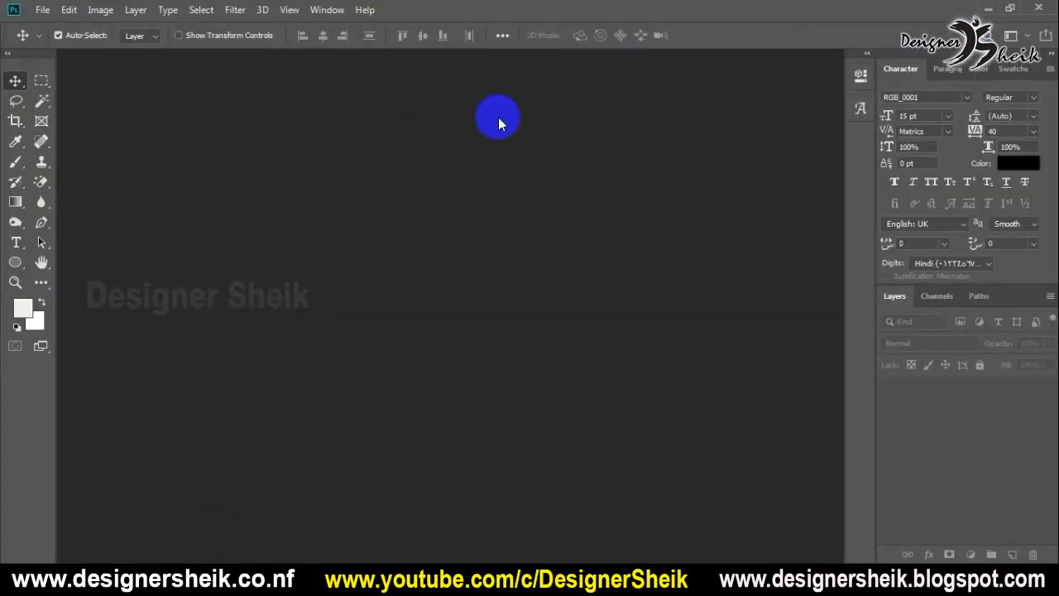
pyautogui.click(40, 11)
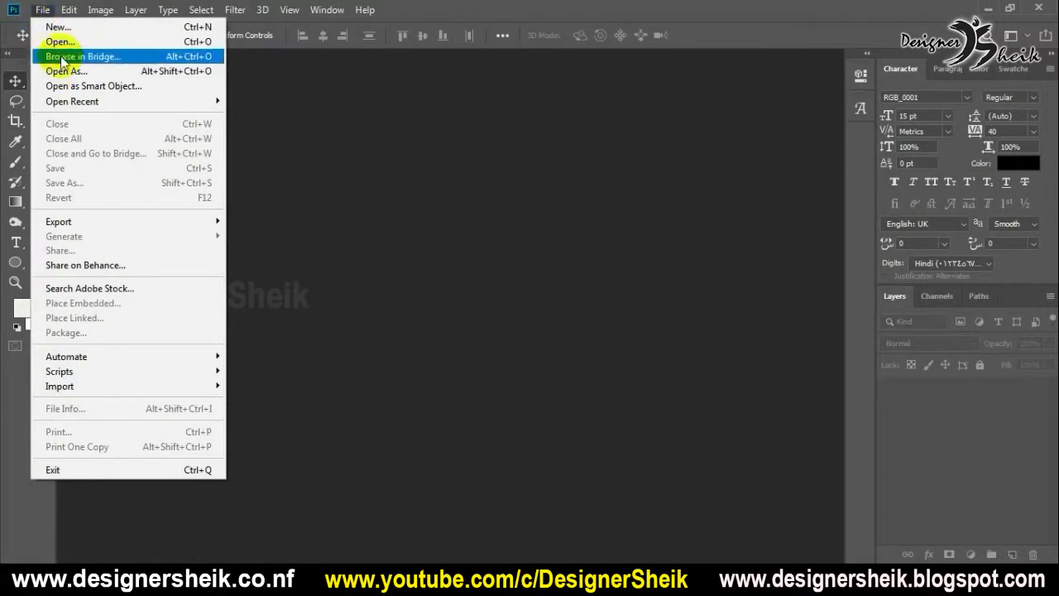
pyautogui.click(59, 42)
pyautogui.doubleClick(195, 141)
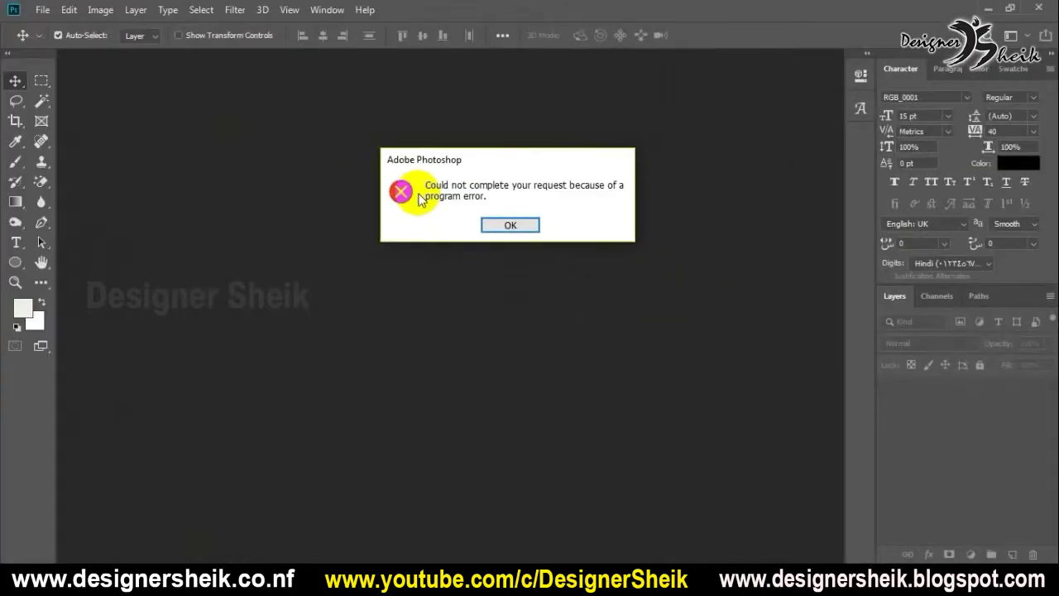
pyautogui.press('Return')
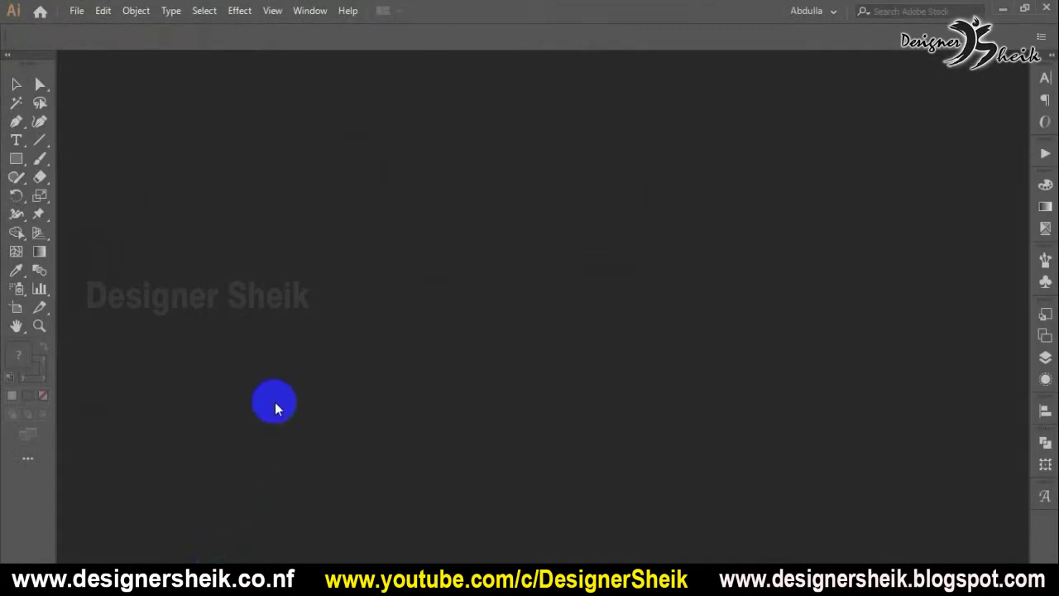
pyautogui.hotkey('ctrl', 'o')
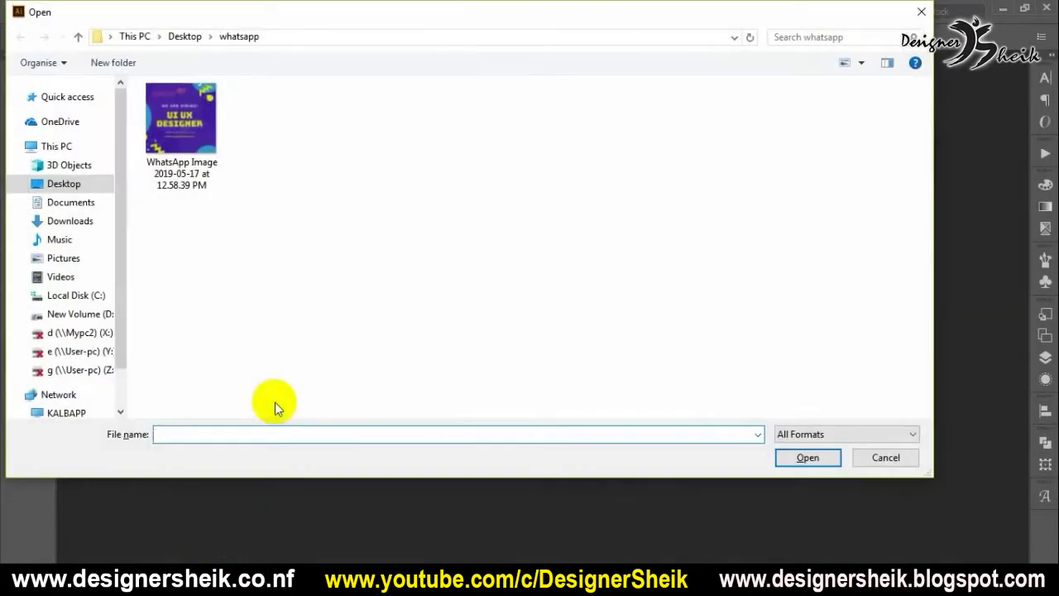
pyautogui.doubleClick(207, 112)
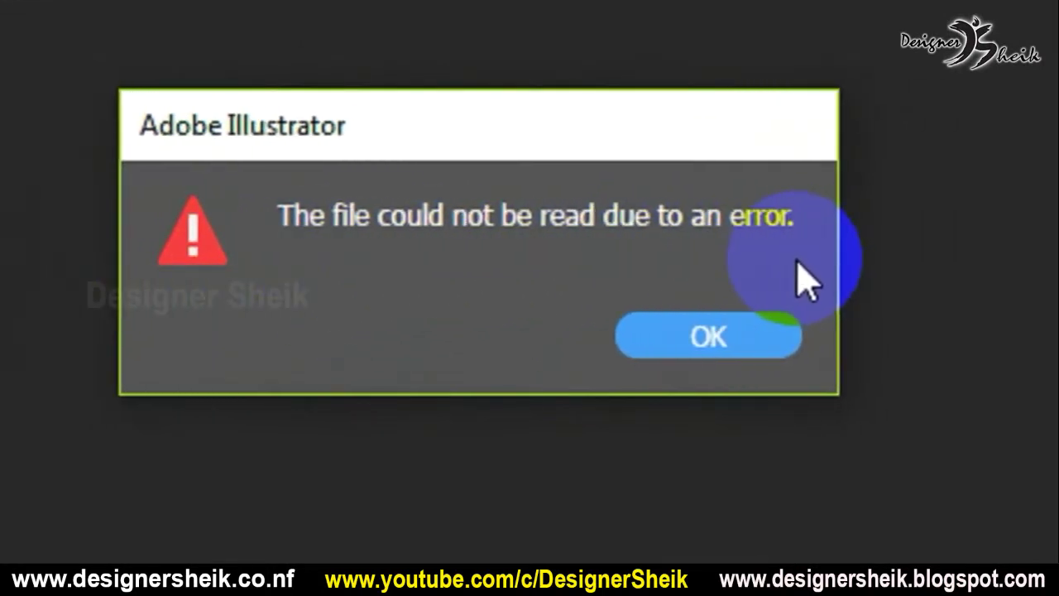
pyautogui.click(709, 336)
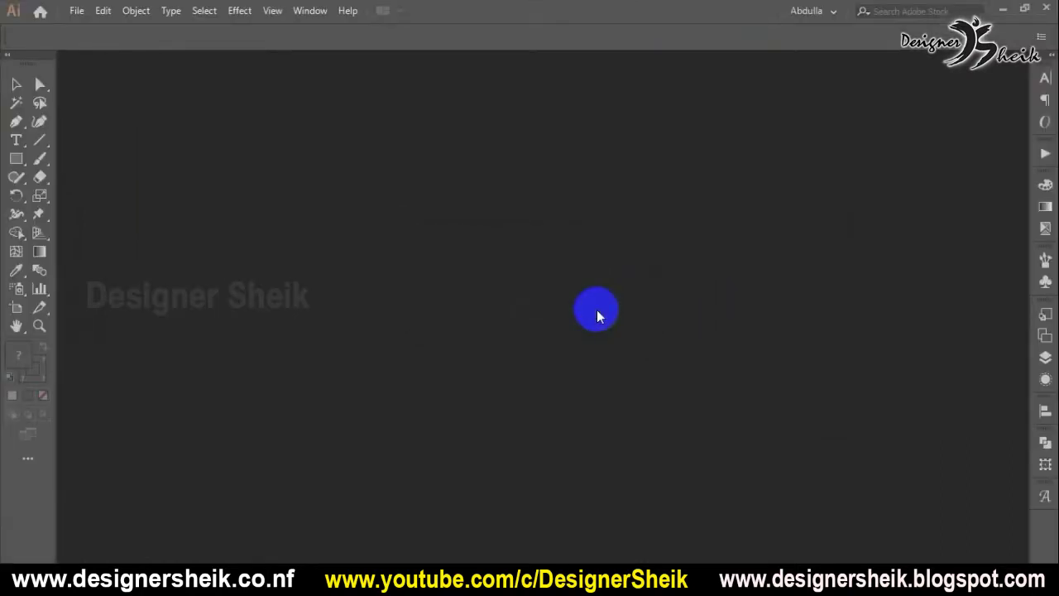
# Drop the WhatsApp JPEG onto the Photoshop canvas and dismiss the program error
pyautogui.click(147, 569)
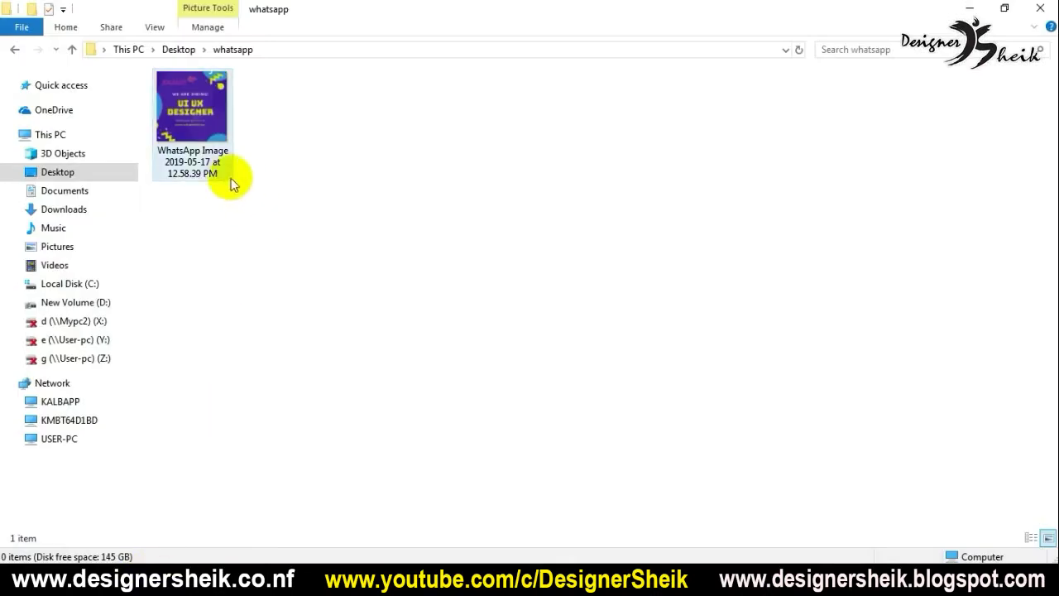
pyautogui.moveTo(231, 184); pyautogui.dragTo(331, 421)
pyautogui.click(504, 224)
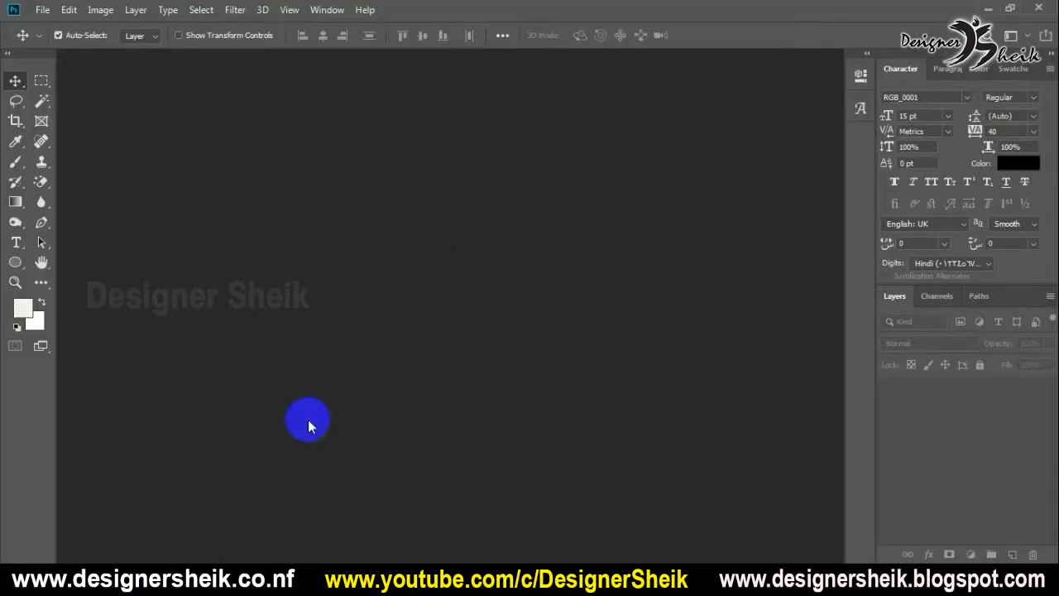
# Drop the same JPEG into Illustrator, dismiss the read error, and return to the whatsapp folder
pyautogui.click(147, 569)
pyautogui.moveTo(207, 162); pyautogui.dragTo(386, 389)
pyautogui.click(606, 315)
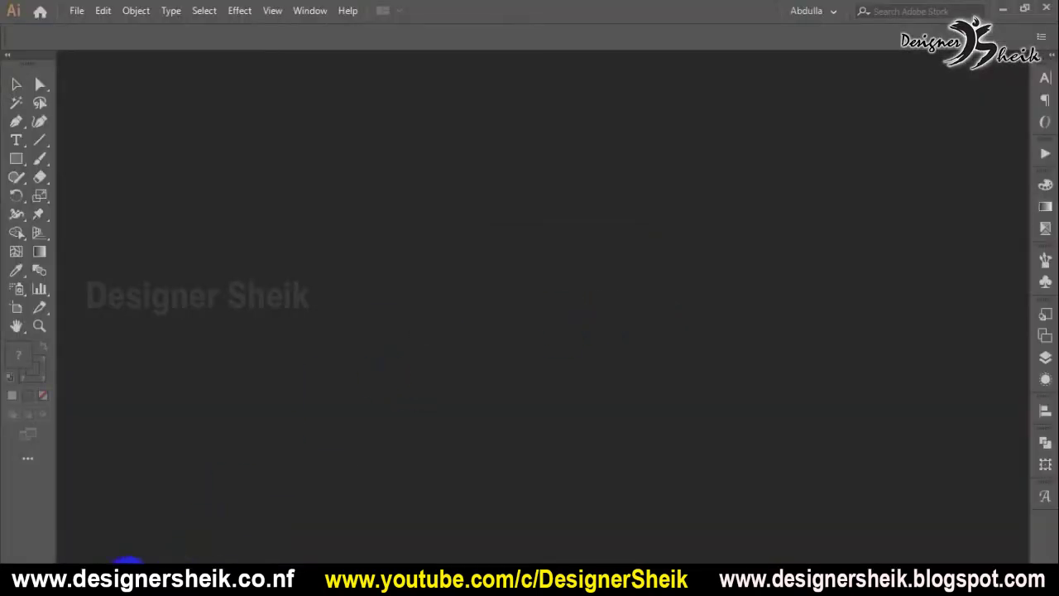
pyautogui.moveTo(133, 568)
pyautogui.click(190, 479)
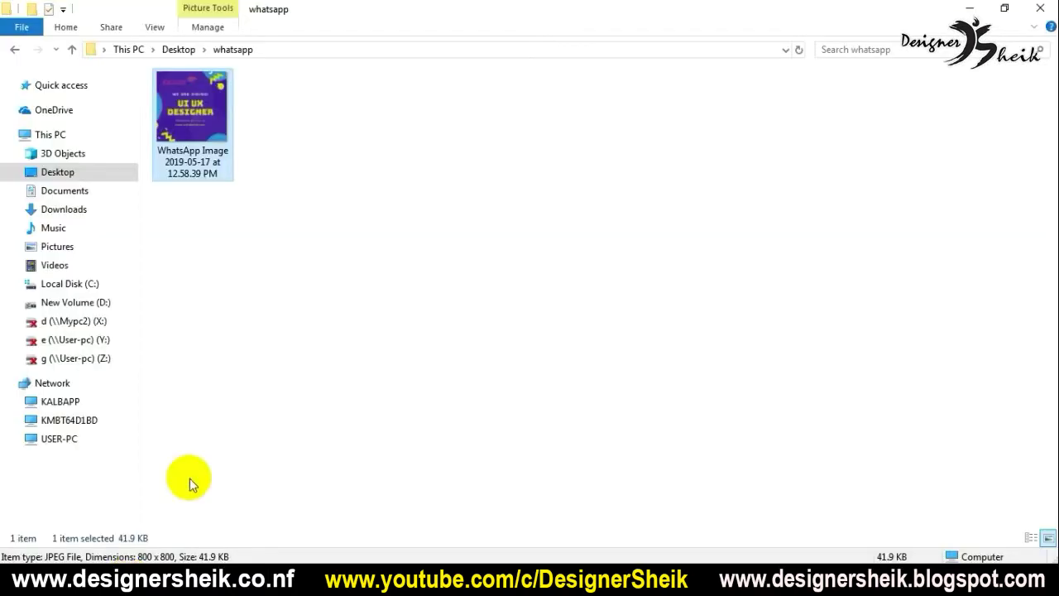
# Open the WhatsApp image in Paint through Edit and enlarge the Paint window
pyautogui.rightClick(200, 103)
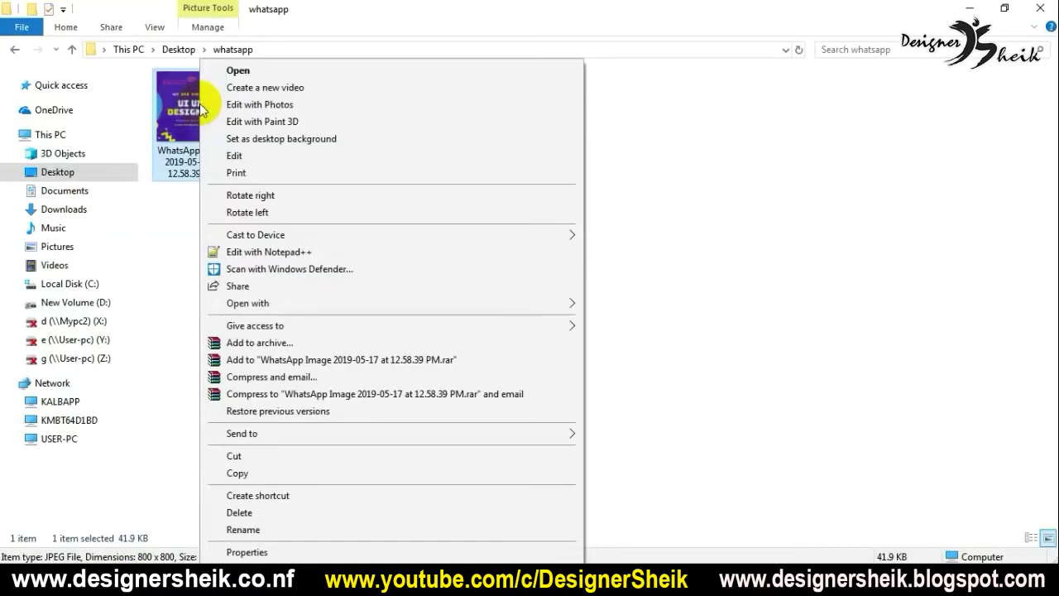
pyautogui.click(249, 156)
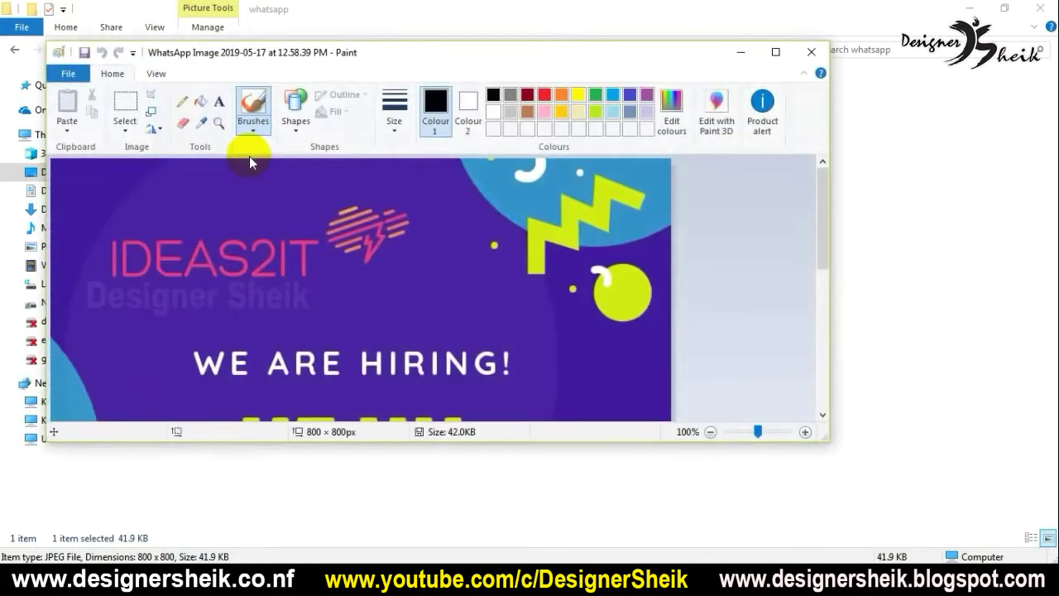
pyautogui.moveTo(826, 439); pyautogui.dragTo(945, 511)
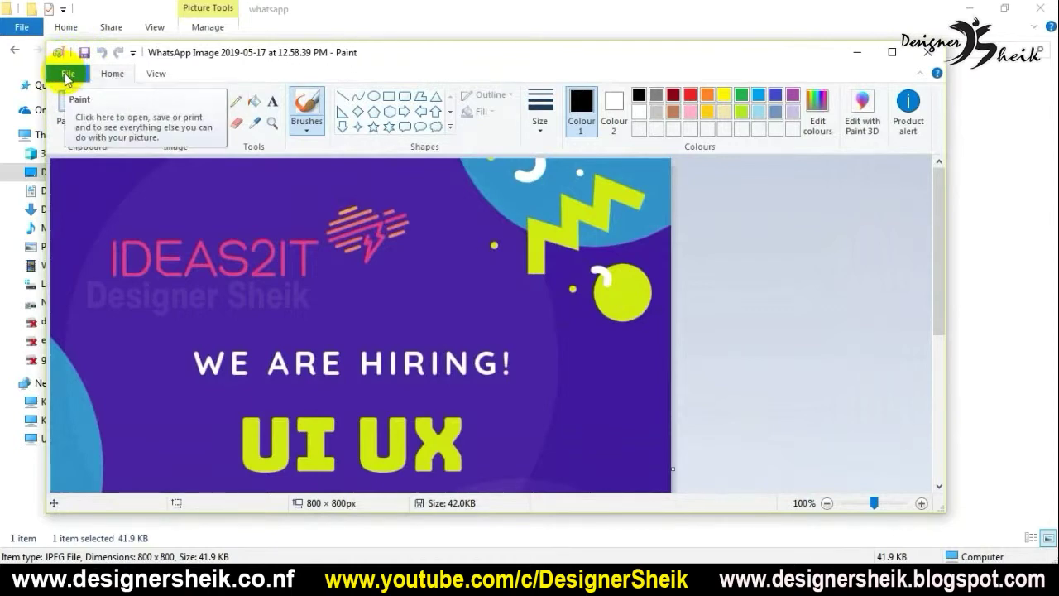
# Save it as a JPEG with '-1' appended in the whatsapp folder, close Paint, select the copy
pyautogui.click(66, 75)
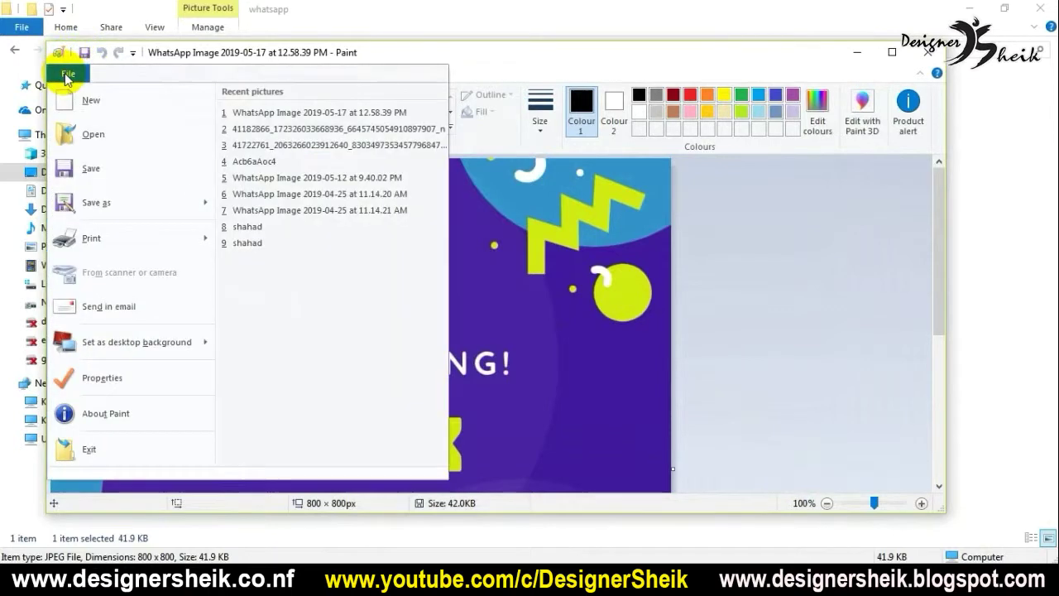
pyautogui.click(89, 201)
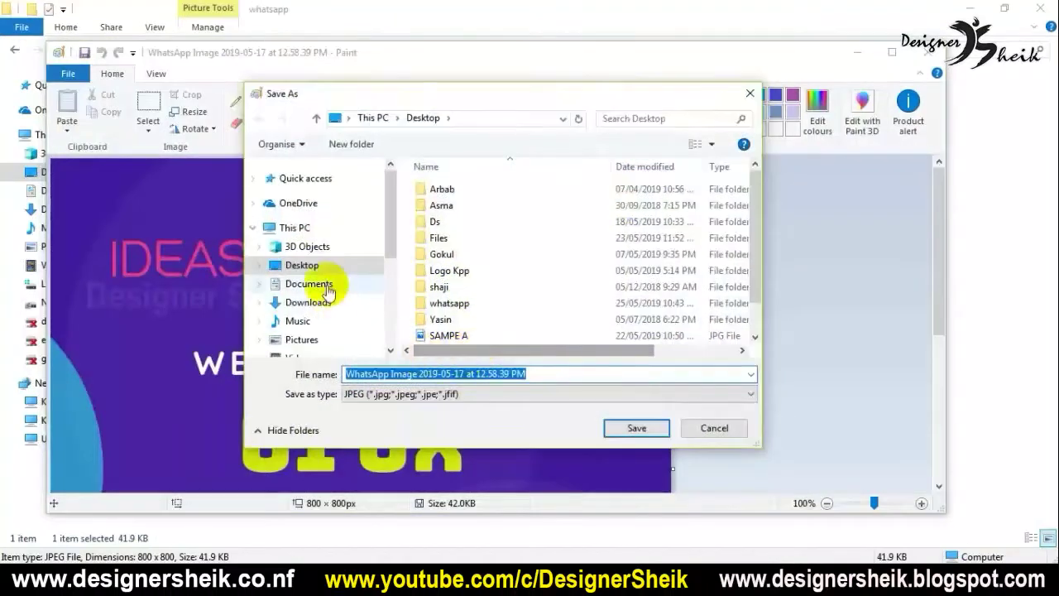
pyautogui.doubleClick(449, 303)
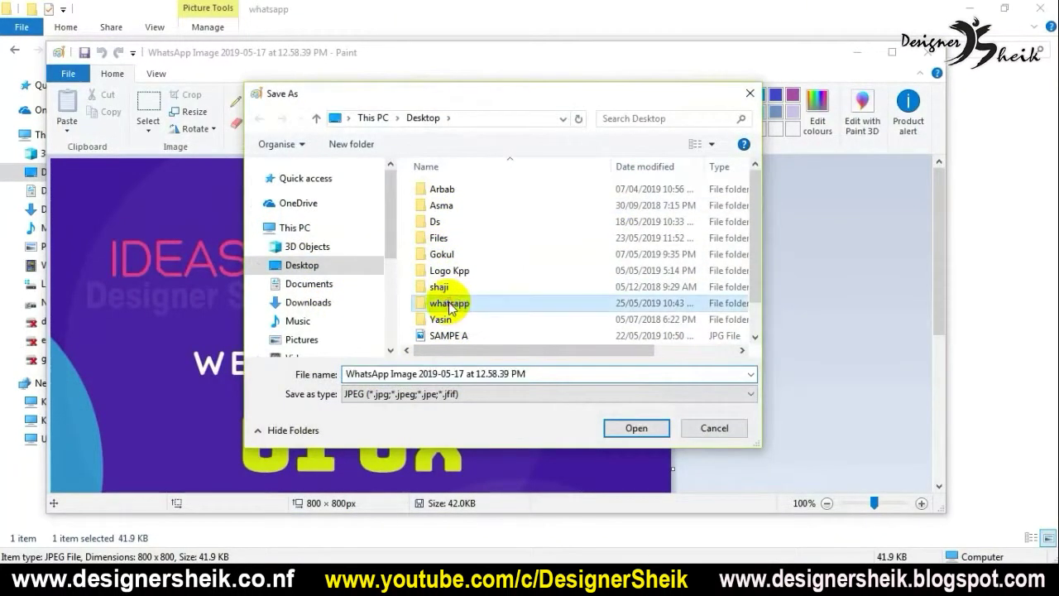
pyautogui.click(563, 373)
pyautogui.click(564, 373)
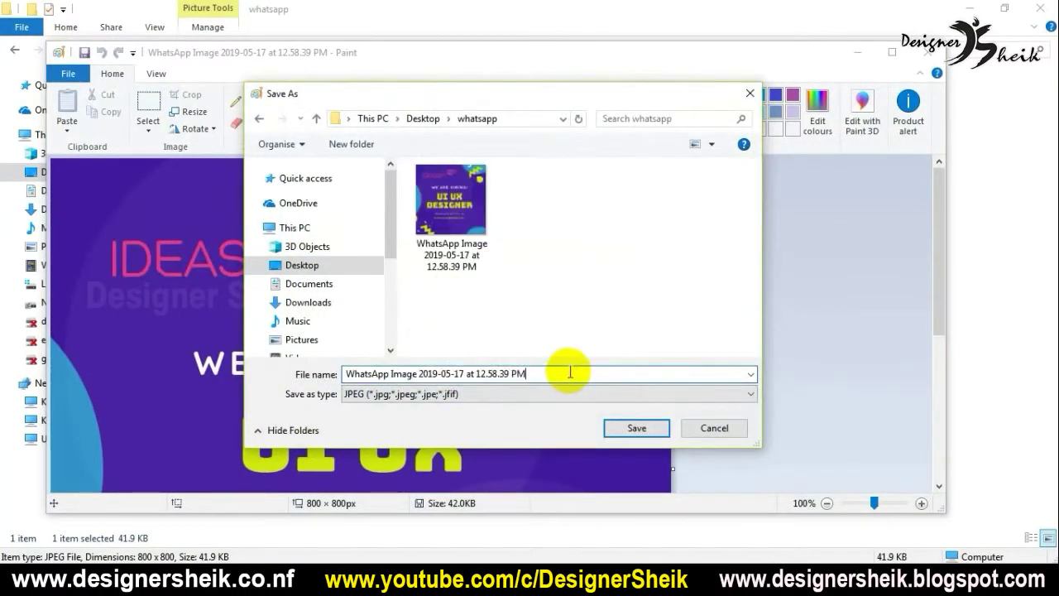
pyautogui.write('-1')
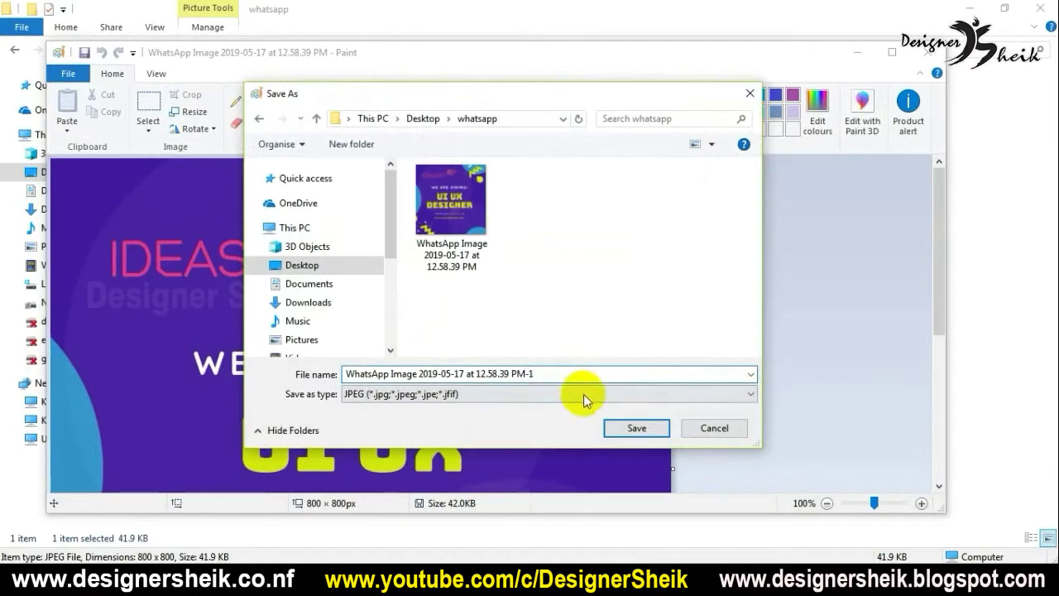
pyautogui.click(634, 428)
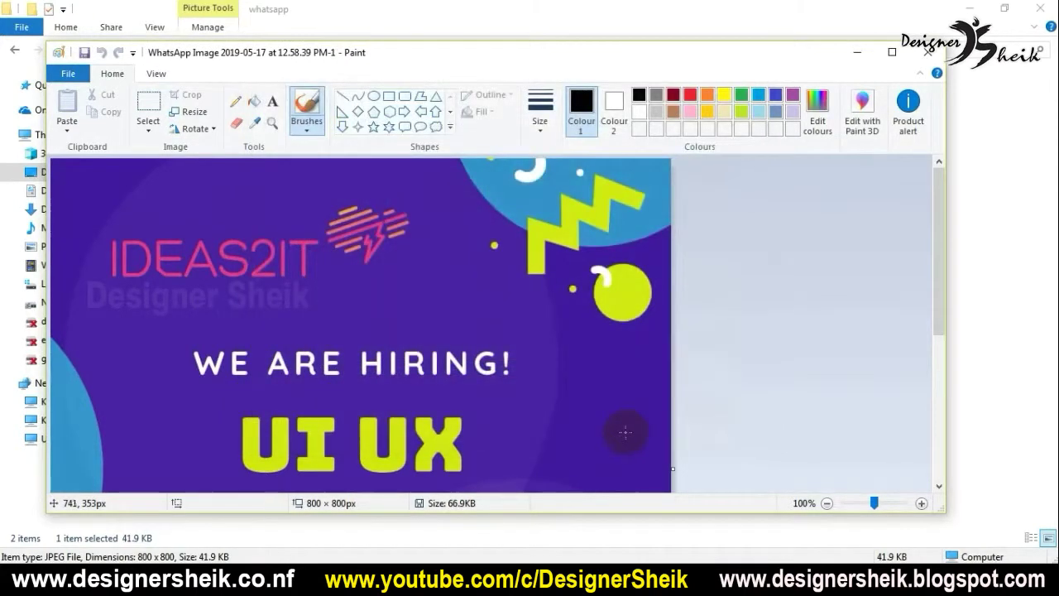
pyautogui.click(930, 53)
pyautogui.moveTo(307, 220); pyautogui.dragTo(406, 269)
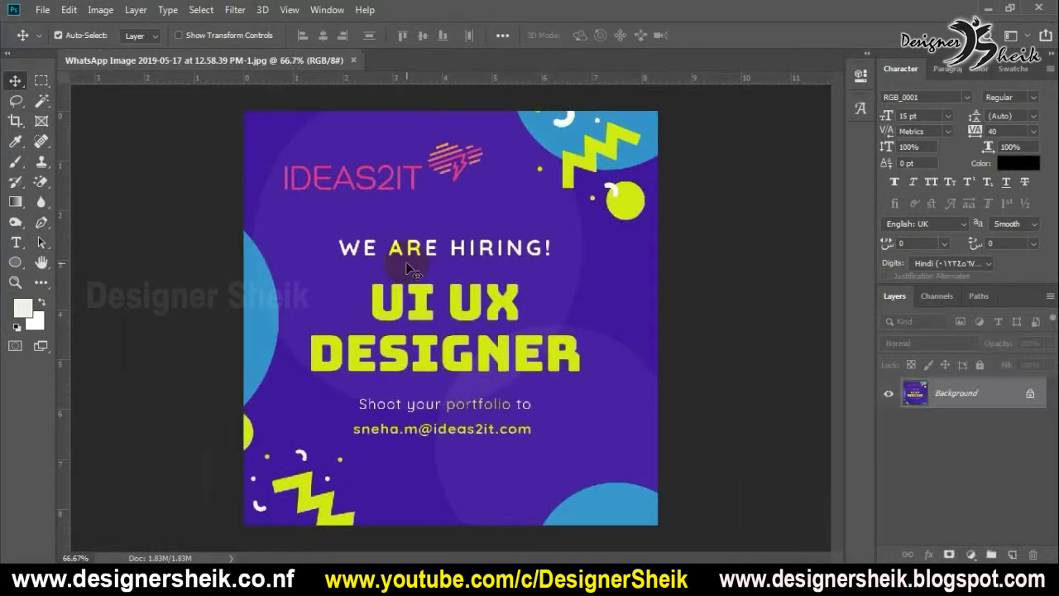
# Close the PM-1 image in Photoshop and drop the PM-1 copy into Illustrator
pyautogui.click(353, 60)
pyautogui.click(209, 583)
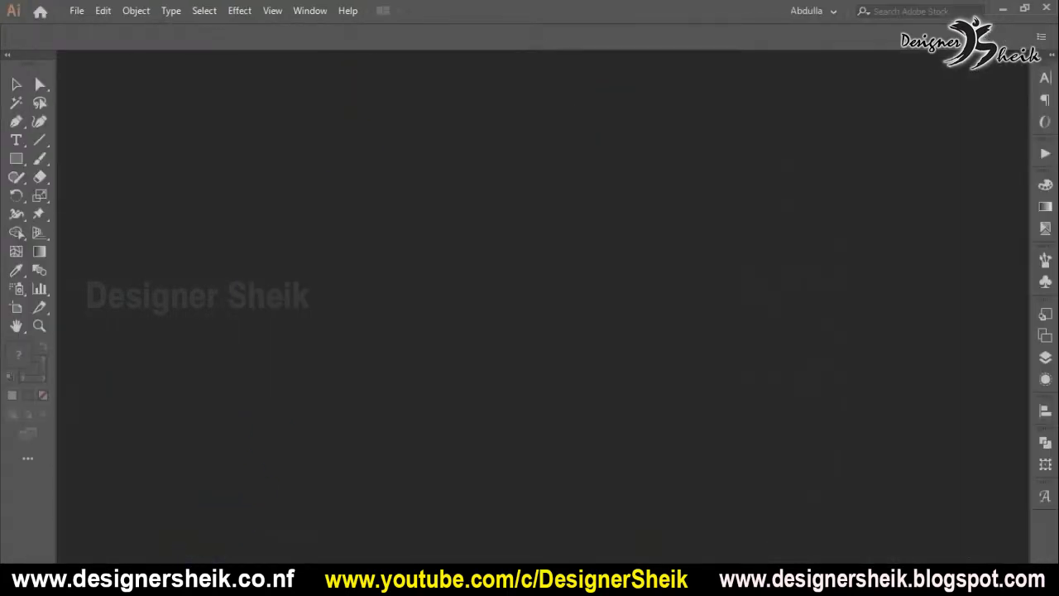
pyautogui.click(183, 553)
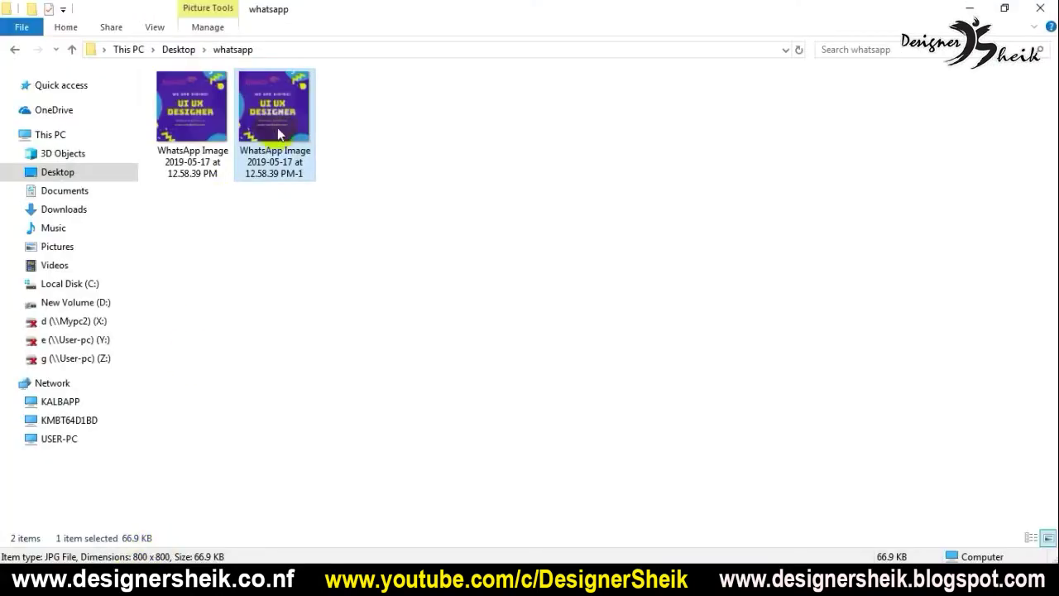
pyautogui.moveTo(278, 130); pyautogui.dragTo(368, 368)
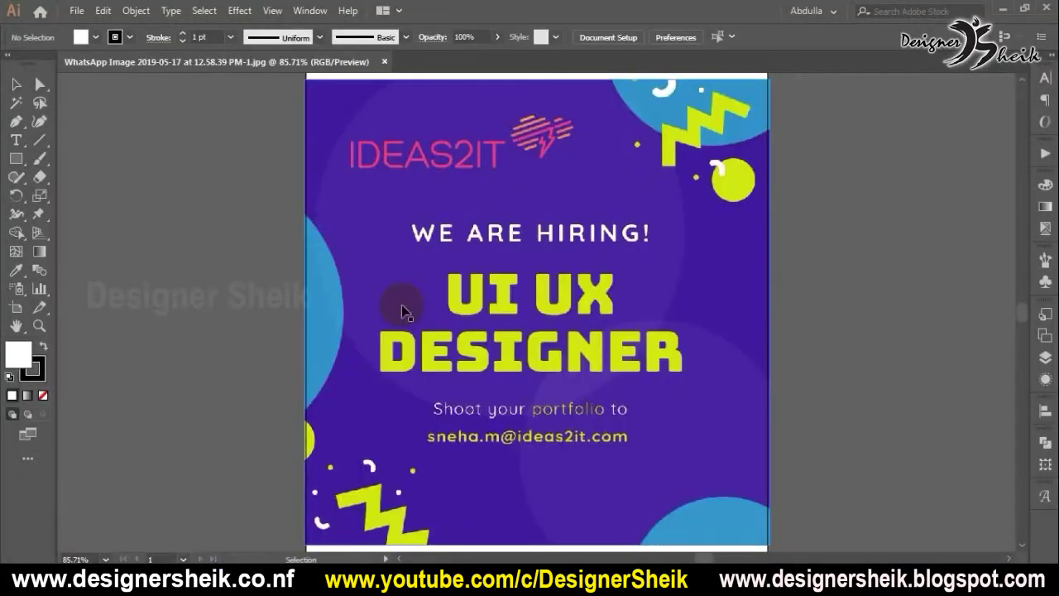
# Close the placed poster, reopen the PM-1 JPEG with Ctrl+O, then close it again
pyautogui.hotkey('ctrl', '=')
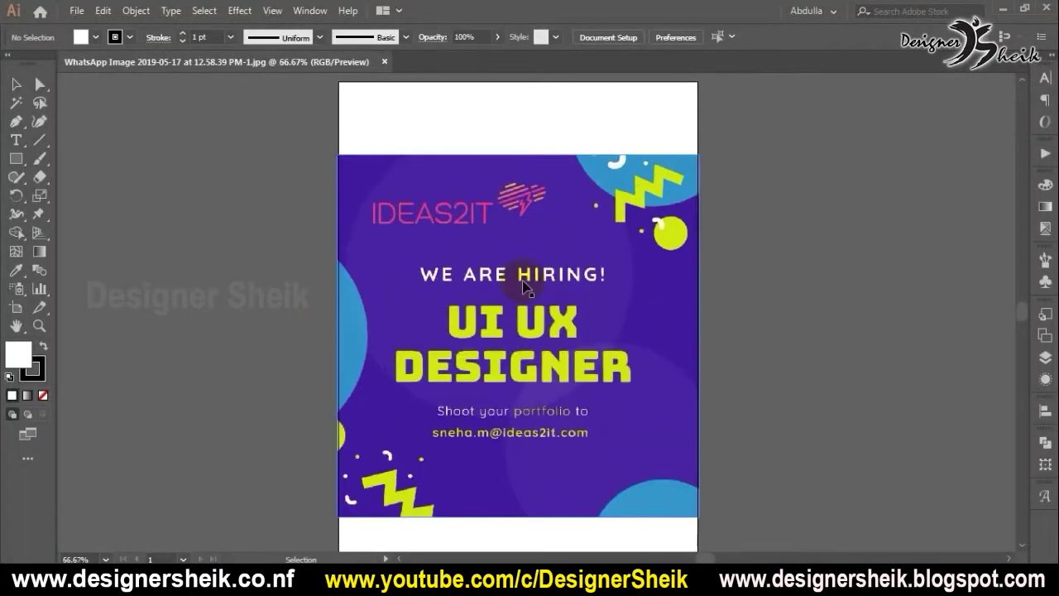
pyautogui.click(523, 285)
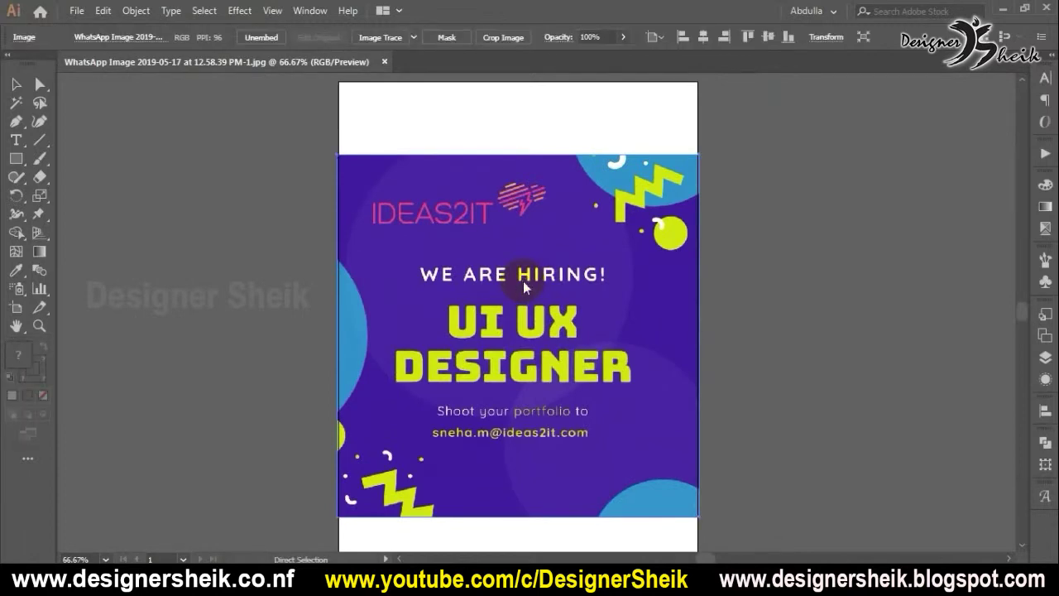
pyautogui.hotkey('ctrl', 'w')
pyautogui.hotkey('ctrl', 'o')
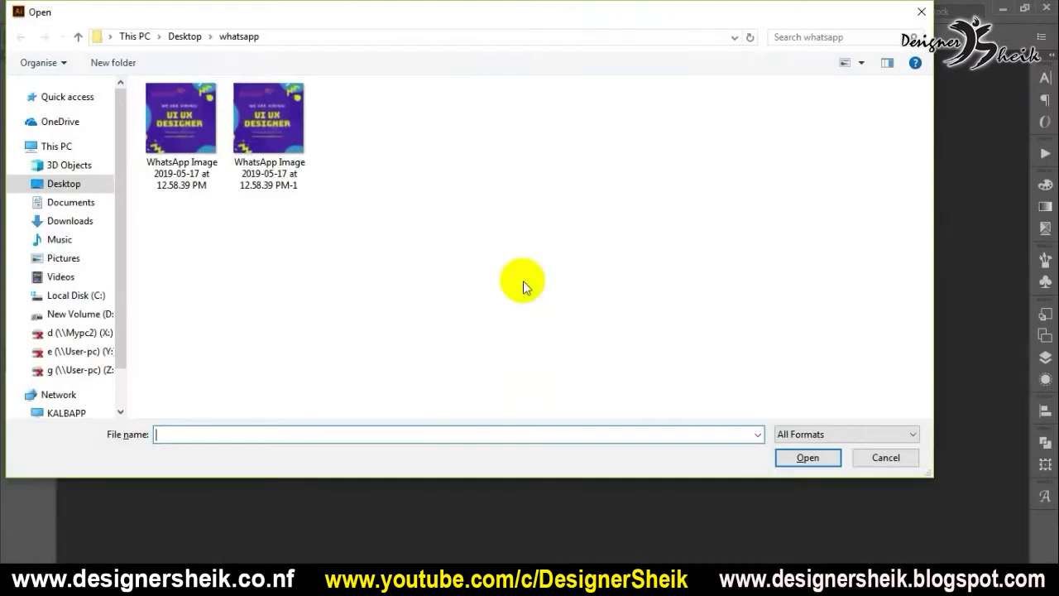
pyautogui.doubleClick(248, 133)
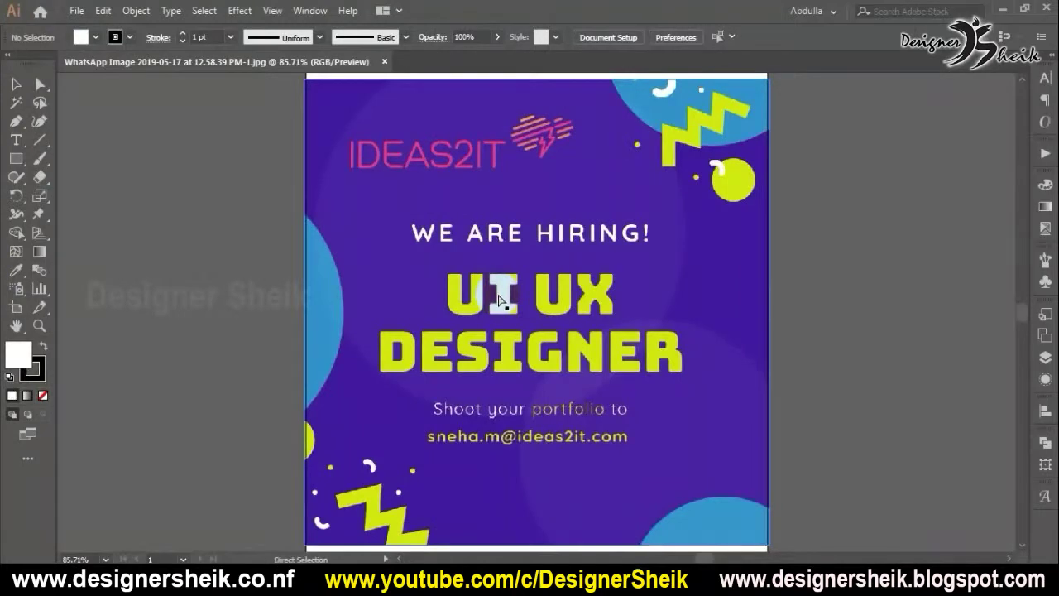
pyautogui.hotkey('ctrl', 'w')
pyautogui.click(155, 573)
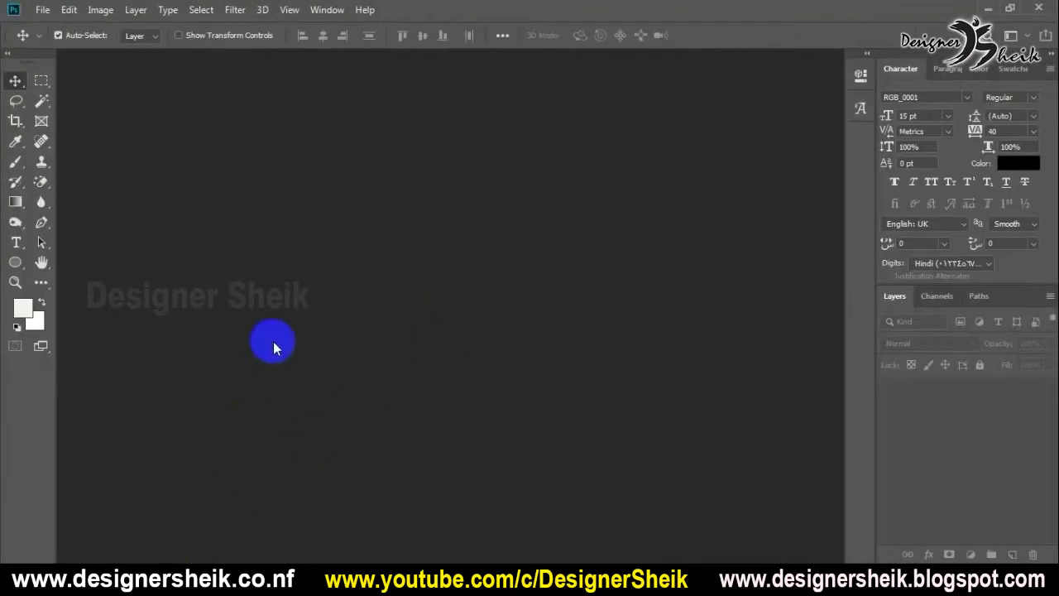
pyautogui.hotkey('ctrl', 'o')
pyautogui.doubleClick(266, 156)
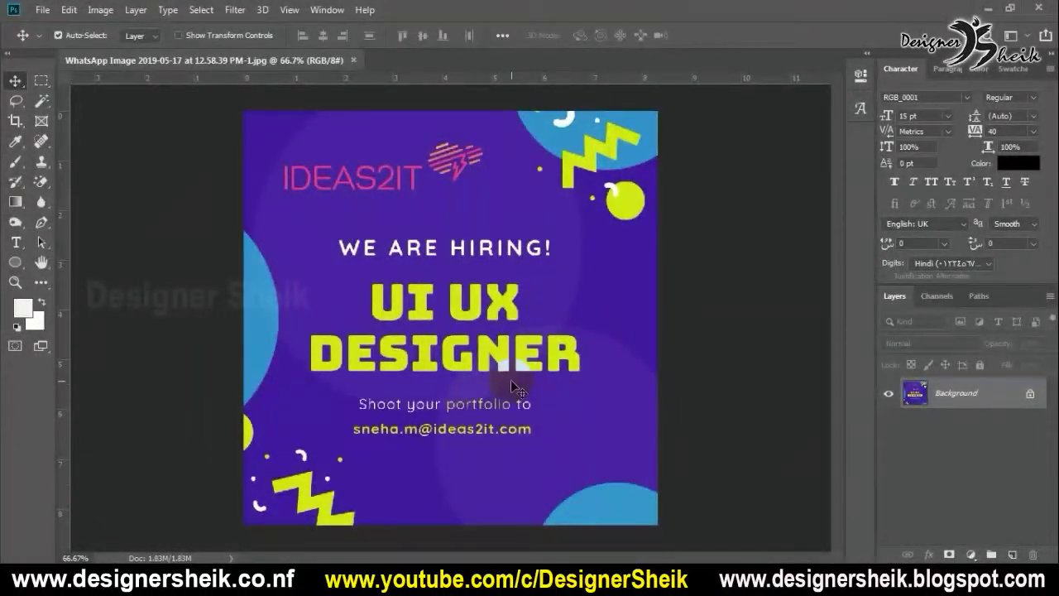
pyautogui.press('ctrl')
pyautogui.click(511, 386)
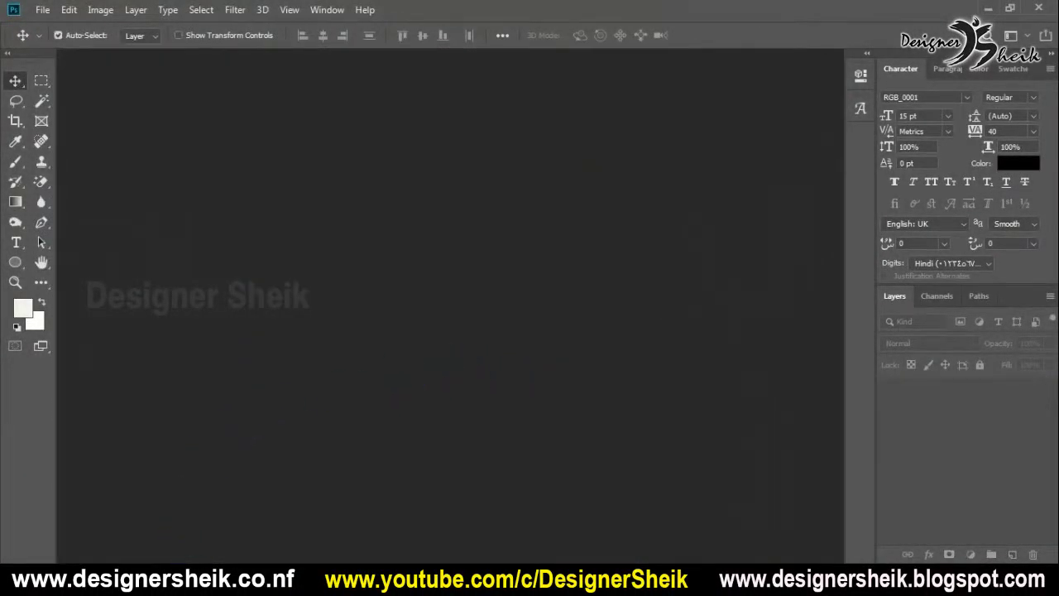
pyautogui.click(190, 584)
pyautogui.hotkey('alt', 'Tab')
pyautogui.moveTo(210, 566)
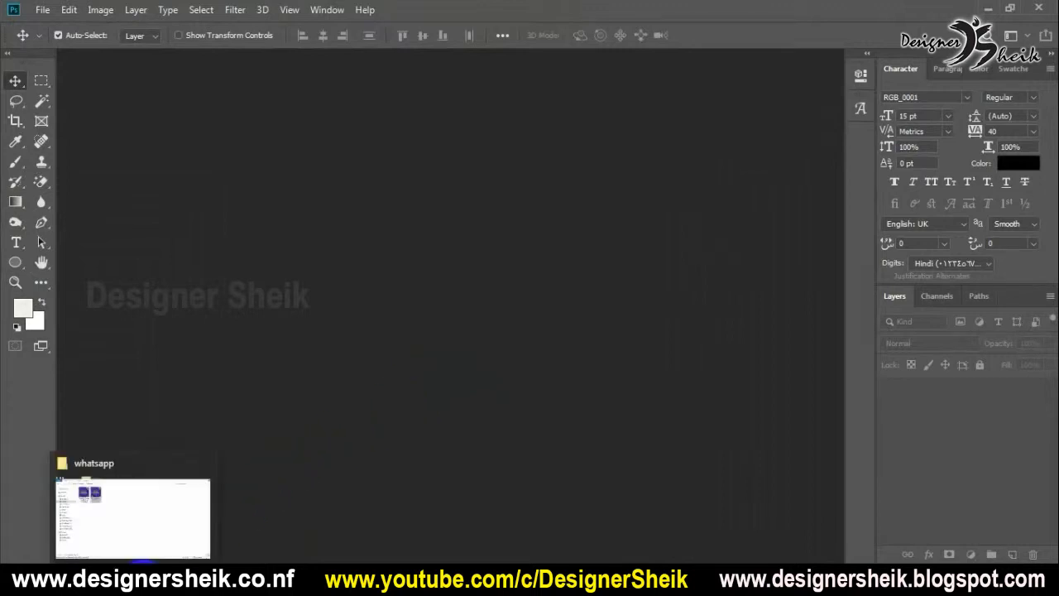
# Open the original WhatsApp image in Paint through Edit, then close Paint
pyautogui.click(141, 556)
pyautogui.click(211, 146)
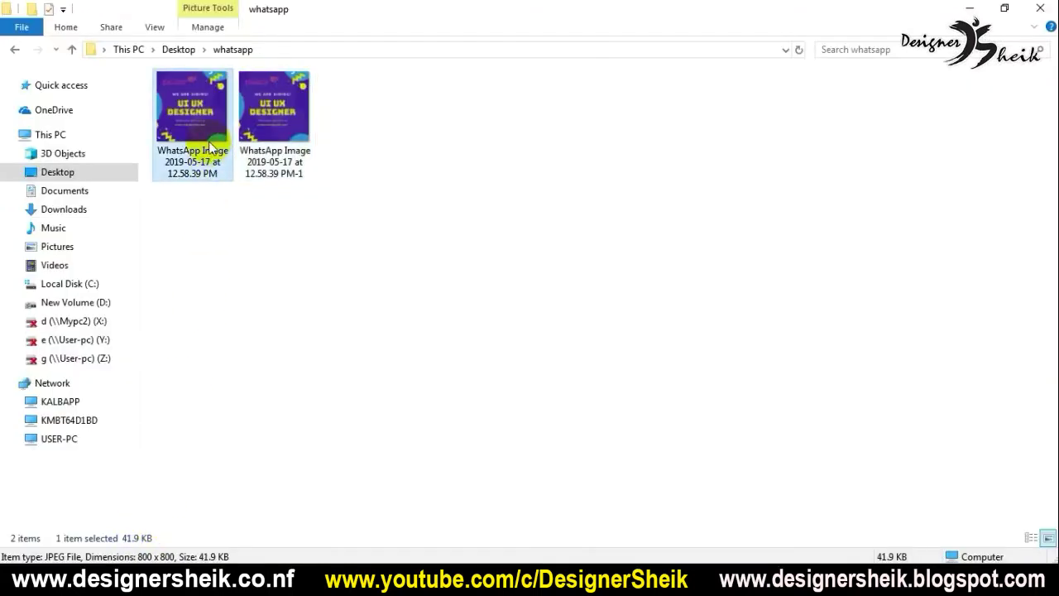
pyautogui.rightClick(211, 148)
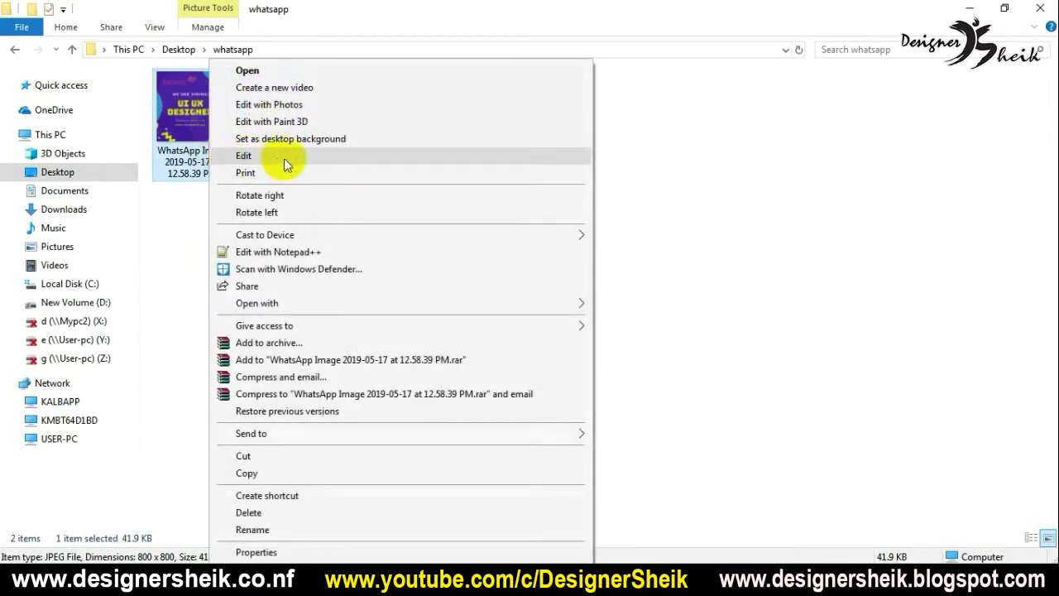
pyautogui.click(245, 155)
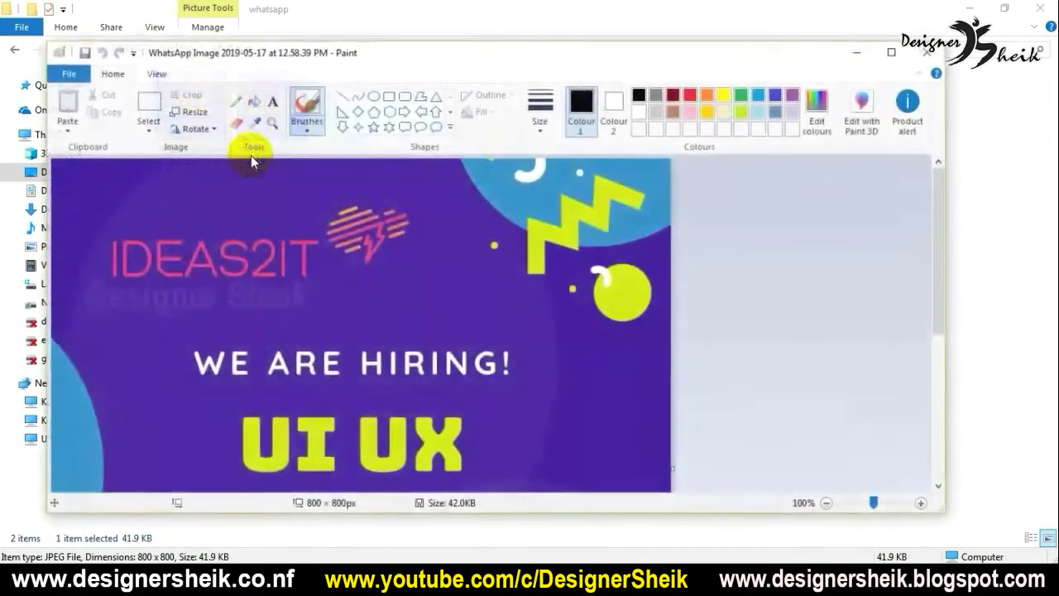
pyautogui.click(927, 52)
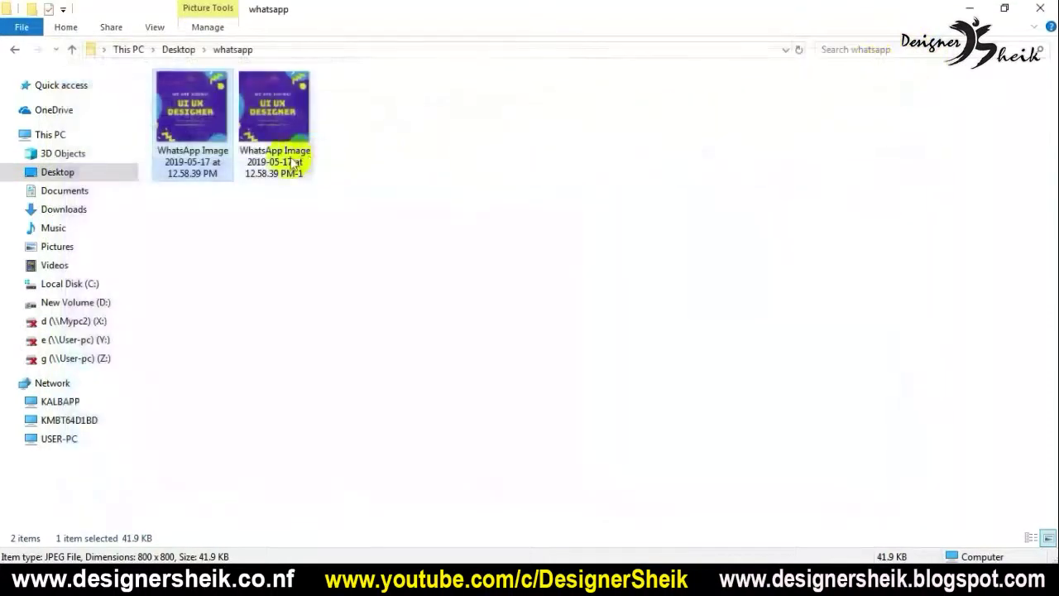
# Reopen the original image using Open with > Paint
pyautogui.rightClick(184, 124)
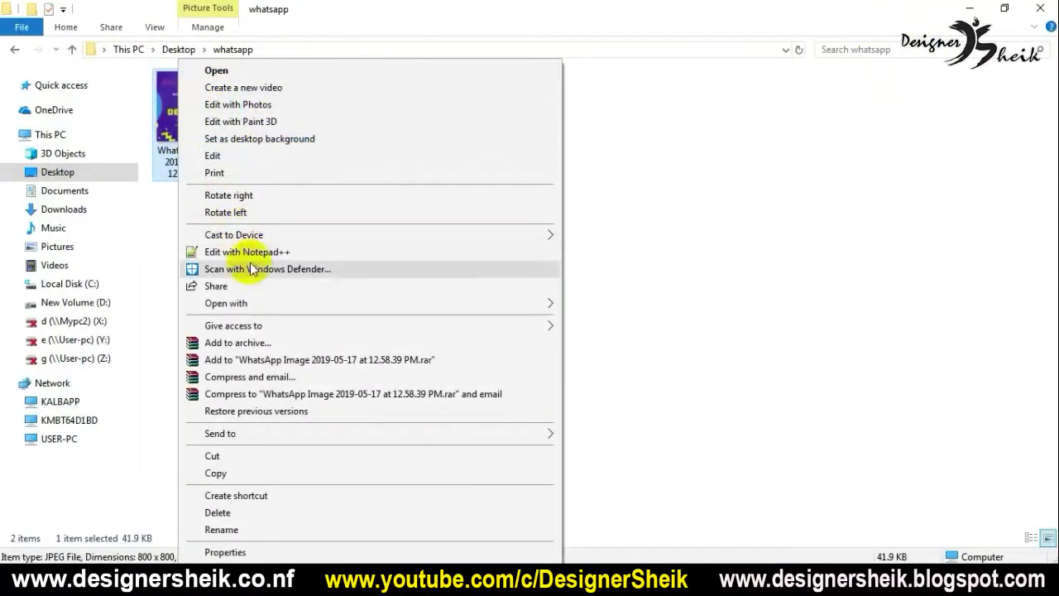
pyautogui.moveTo(267, 303)
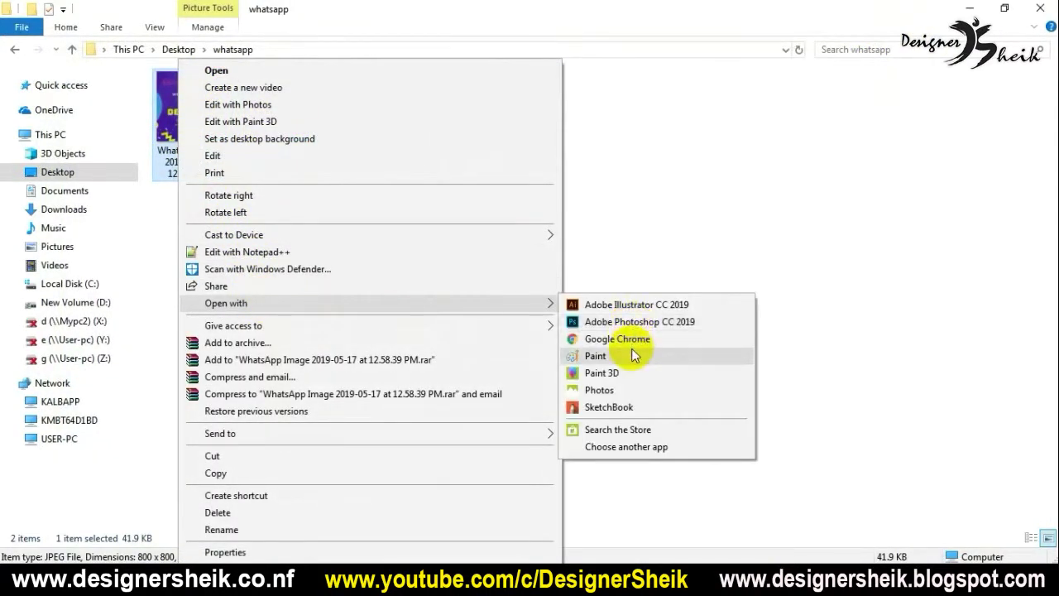
pyautogui.click(607, 356)
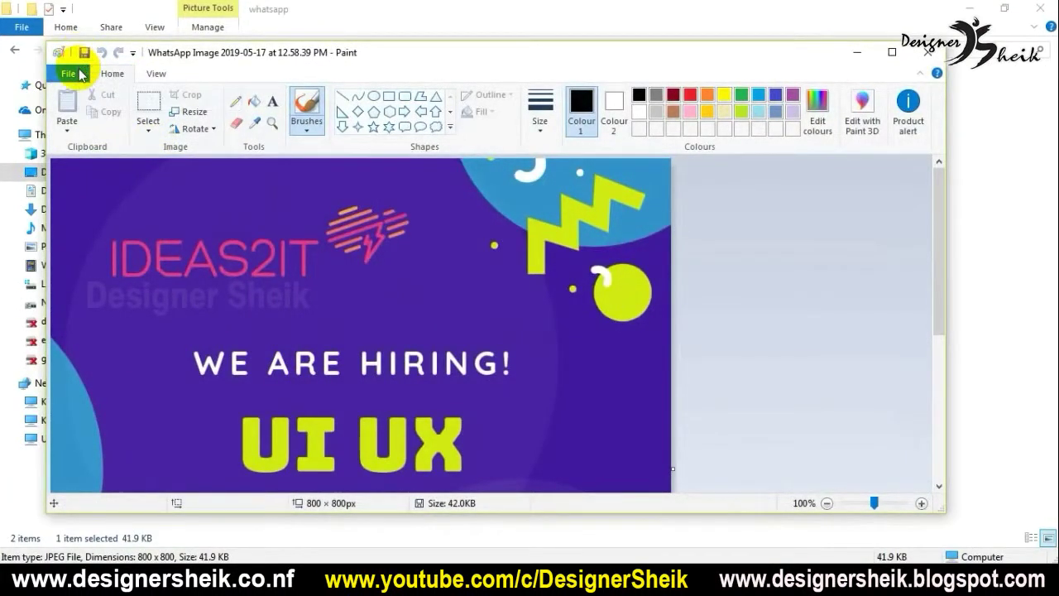
# Review Paint's Save as formats, close Paint unsaved, and select the 66.9 KB PM-1 copy
pyautogui.click(81, 75)
pyautogui.moveTo(94, 209)
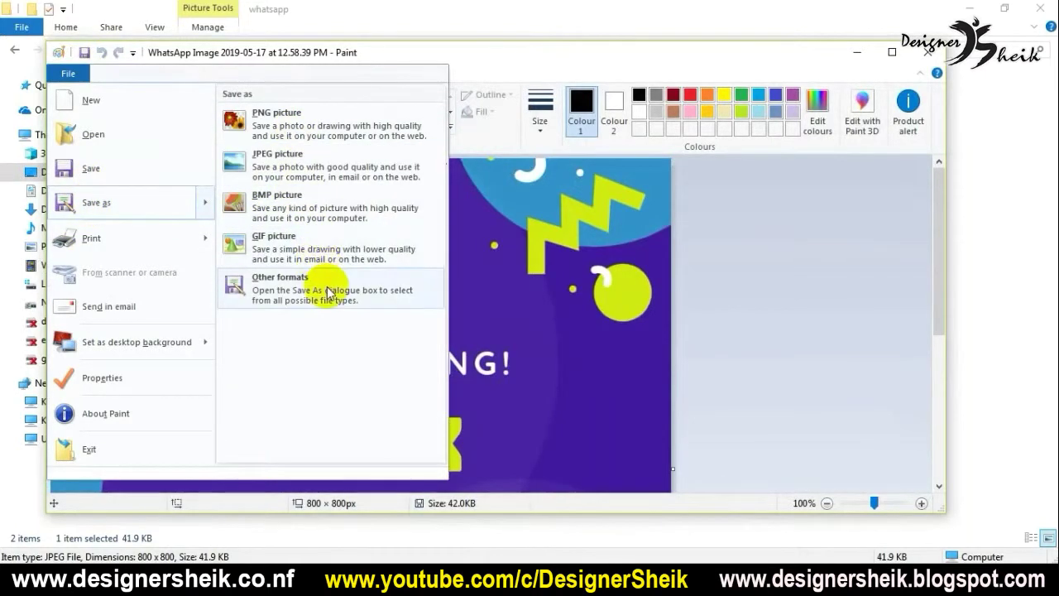
pyautogui.click(928, 53)
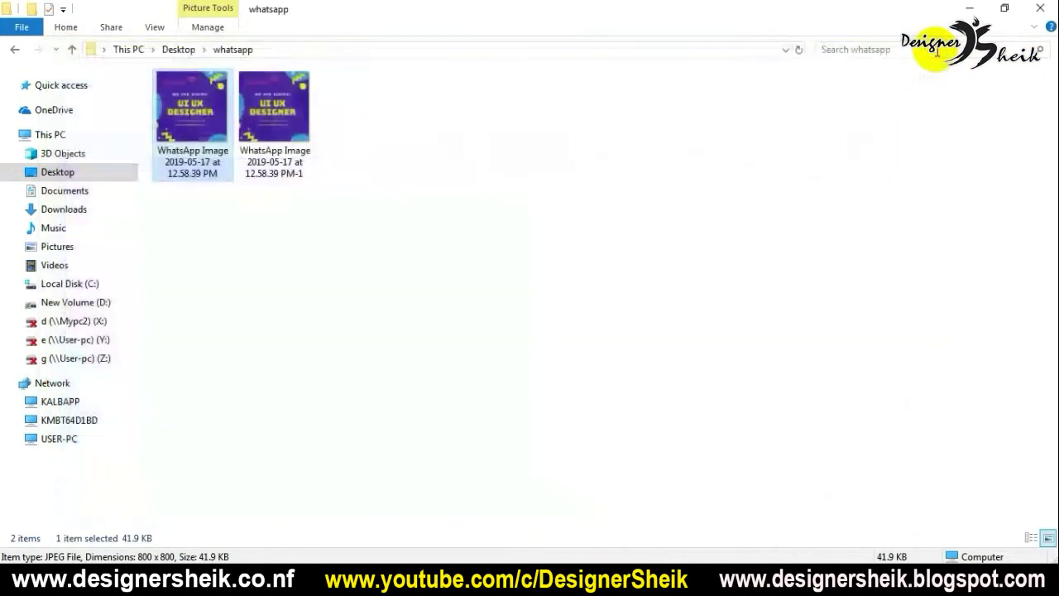
pyautogui.click(272, 168)
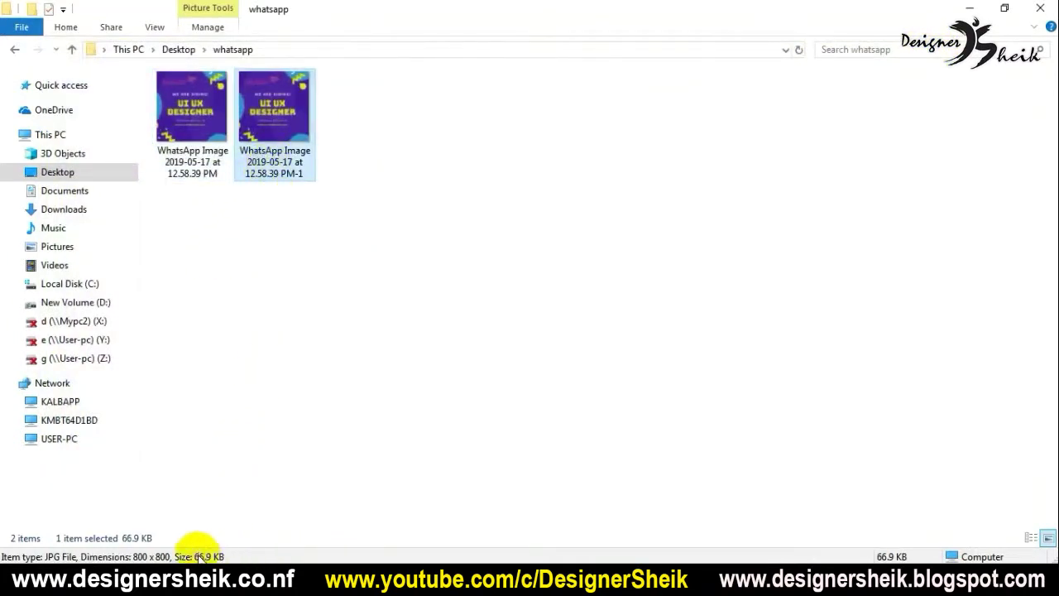
pyautogui.click(169, 567)
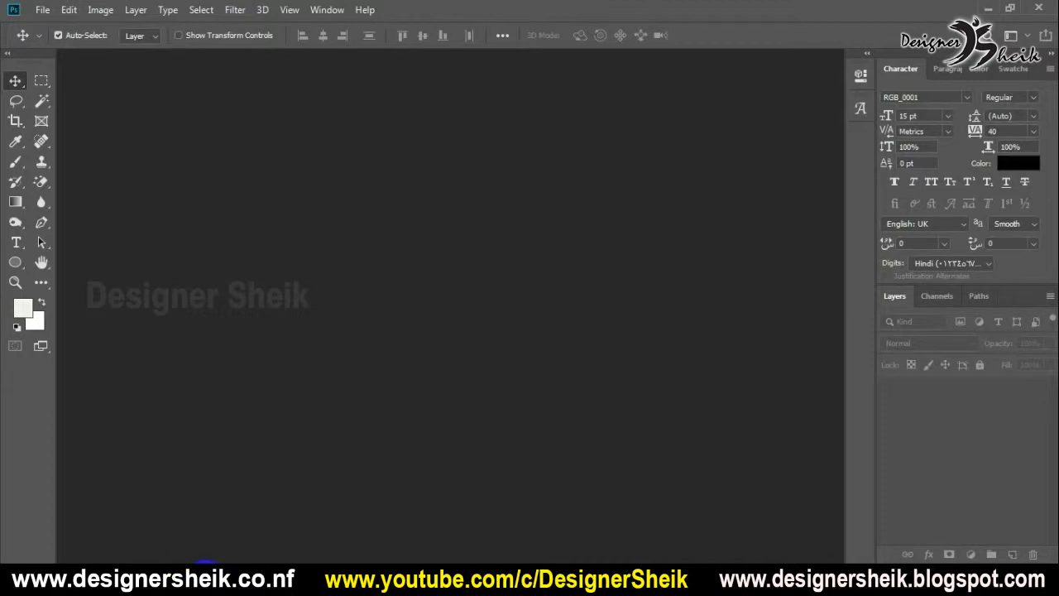
pyautogui.click(135, 566)
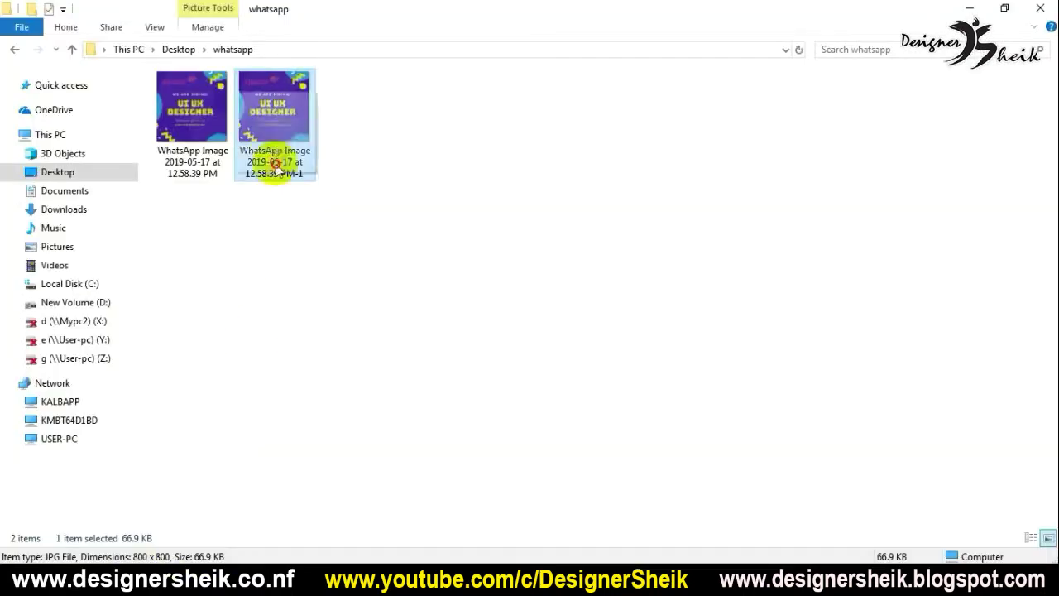
pyautogui.moveTo(284, 161); pyautogui.dragTo(370, 291)
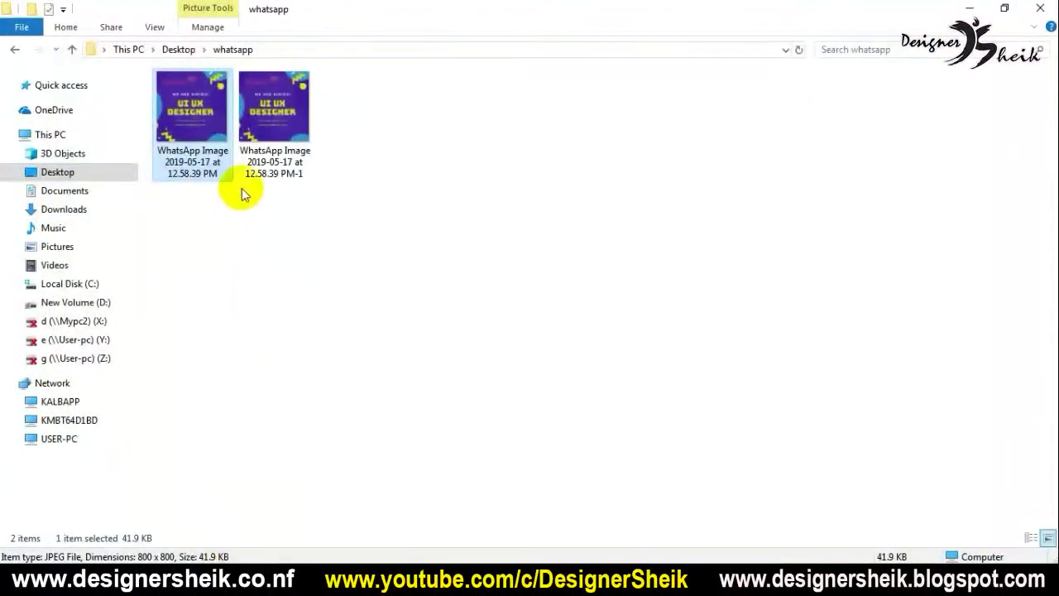
pyautogui.click(271, 168)
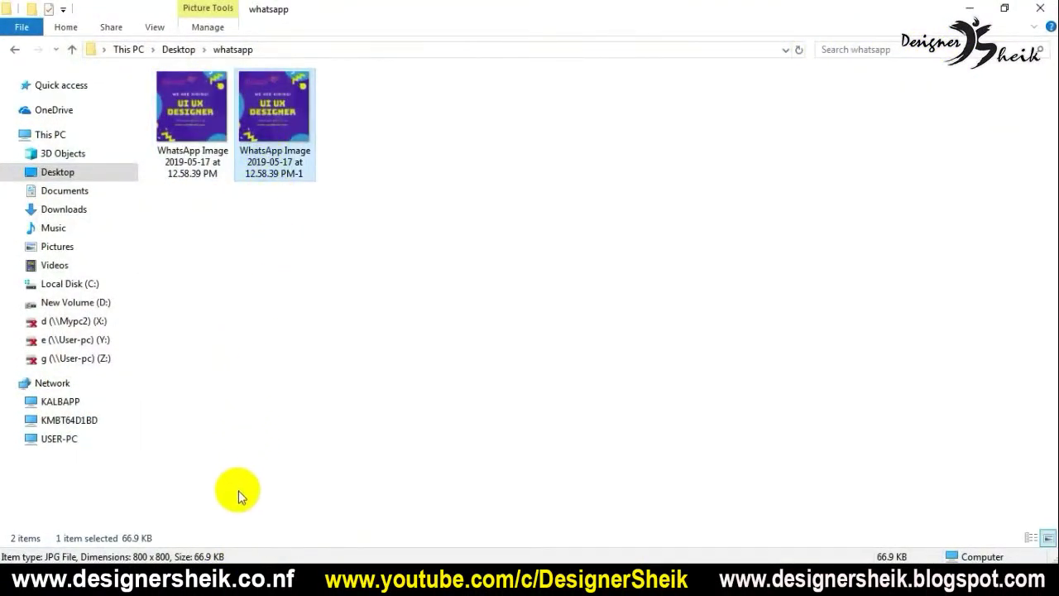
pyautogui.click(174, 575)
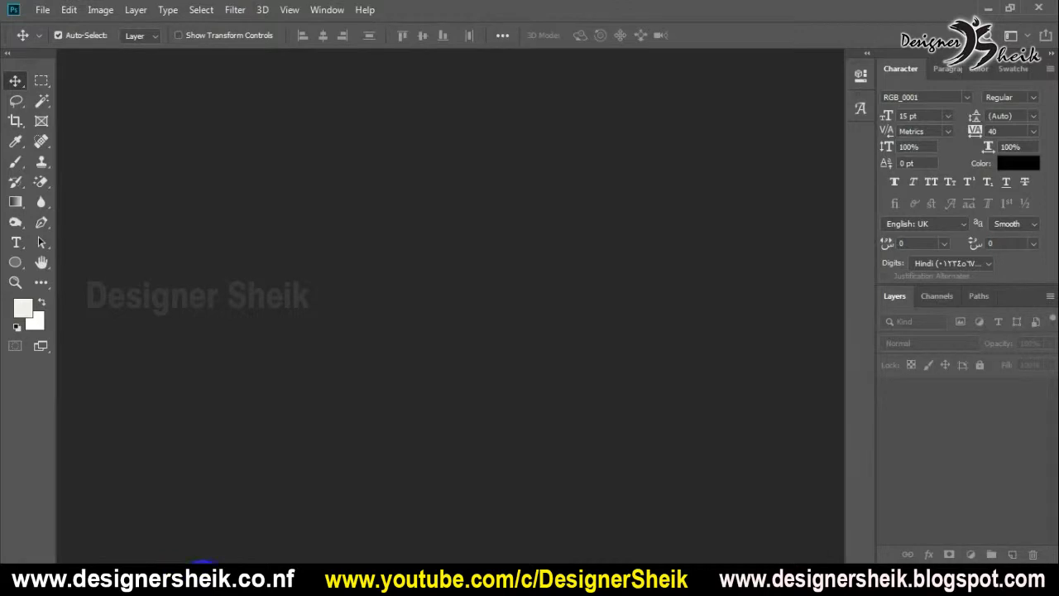
pyautogui.moveTo(207, 570)
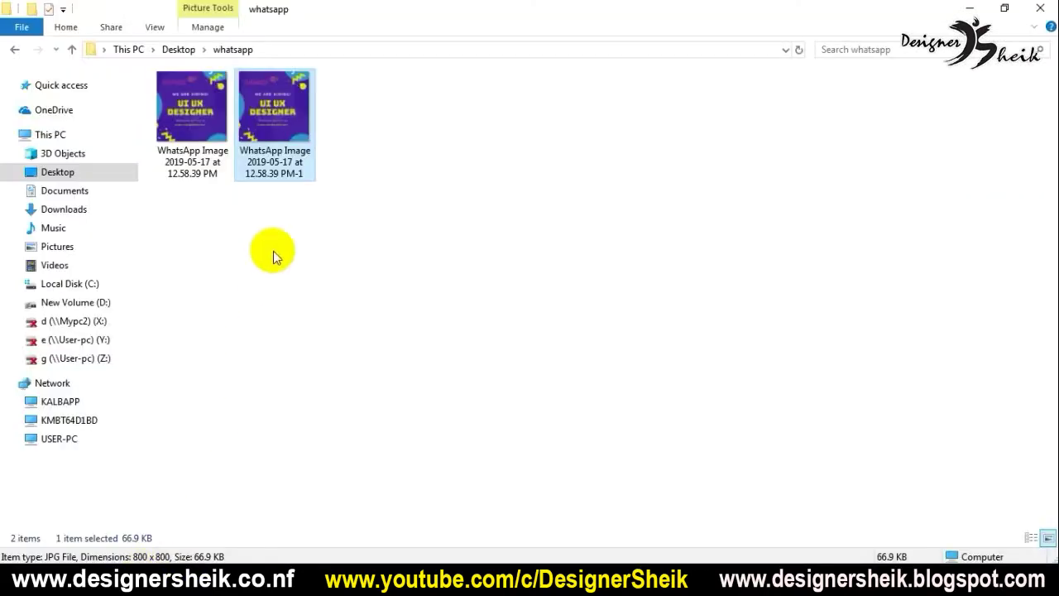
pyautogui.moveTo(273, 132); pyautogui.dragTo(248, 360)
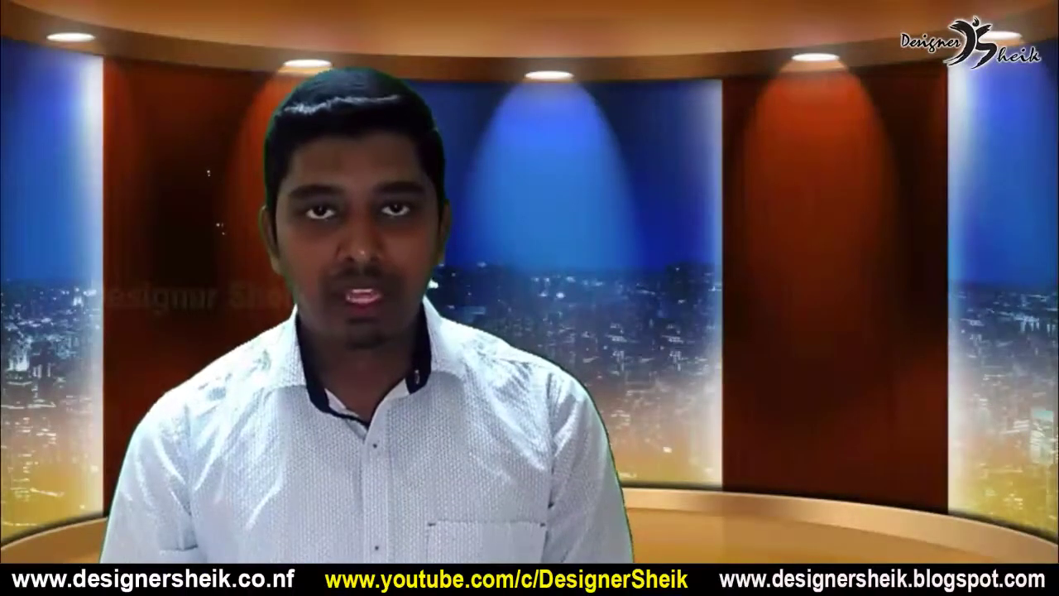